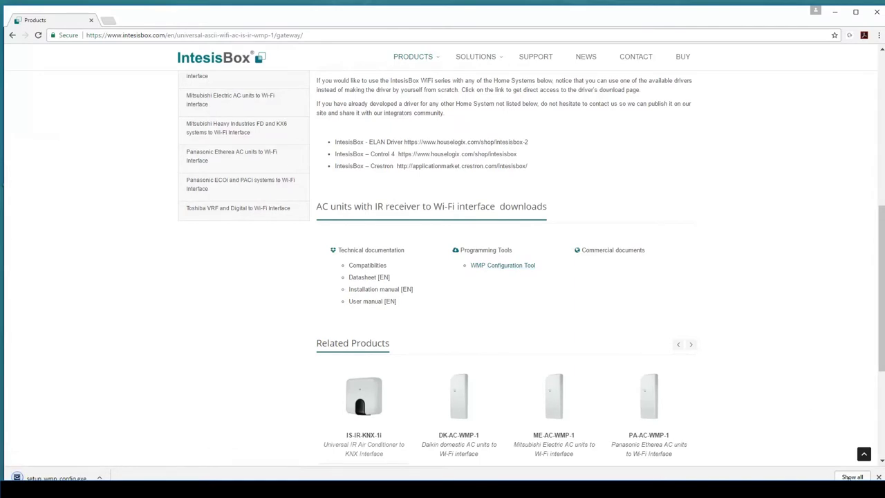
Locate the downloaded setup_wmp_config.exe in its folder and run the installer
click(866, 479)
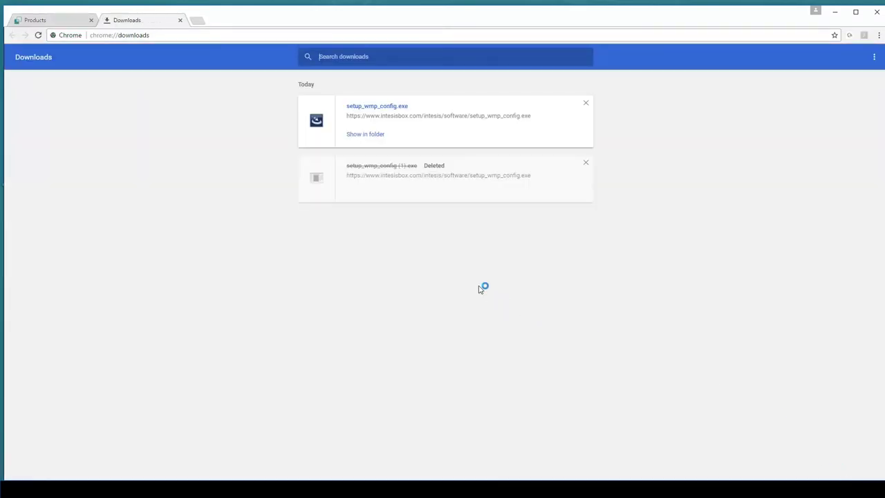
click(376, 140)
double_click(350, 173)
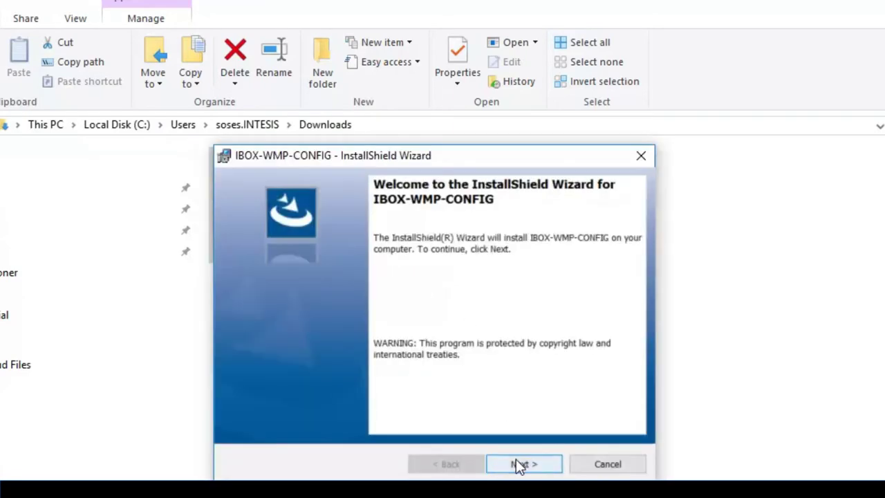
Install IBOX-WMP-CONFIG to C:\Intesis\IBOX-WMP-CONFIG\, accepting the licence terms, and finish with the program set to launch
click(520, 464)
click(231, 397)
click(523, 464)
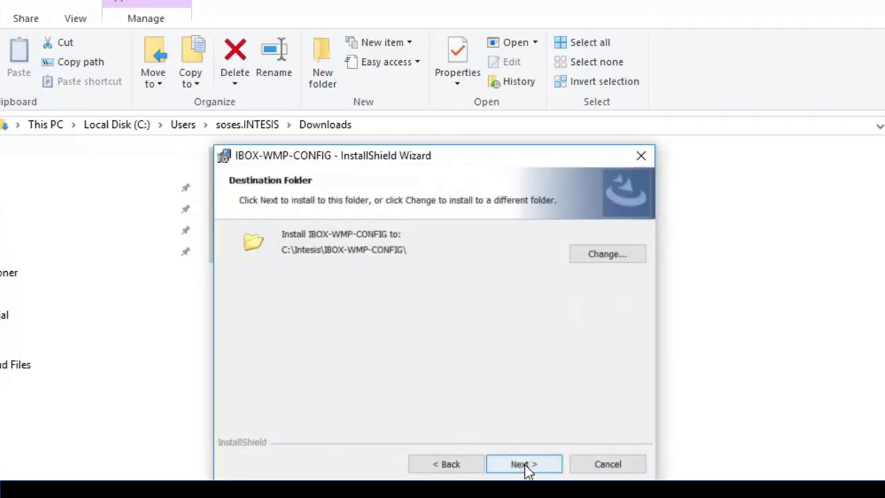
click(524, 464)
click(525, 464)
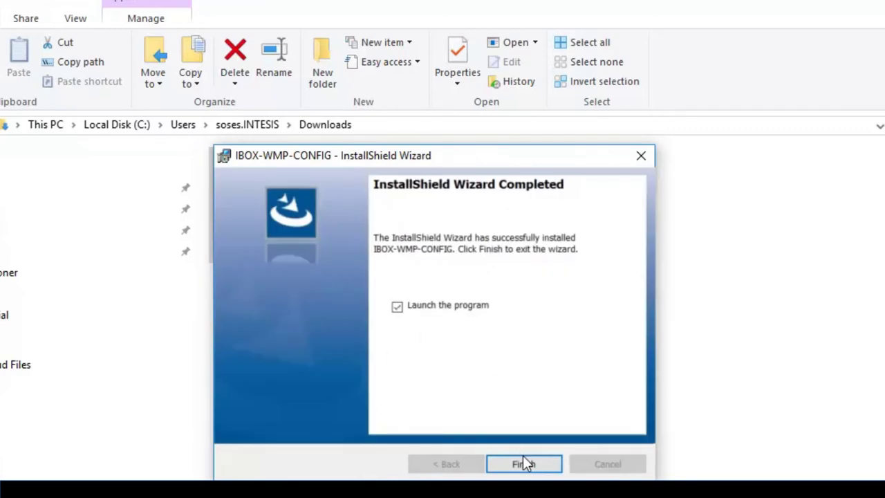
click(489, 318)
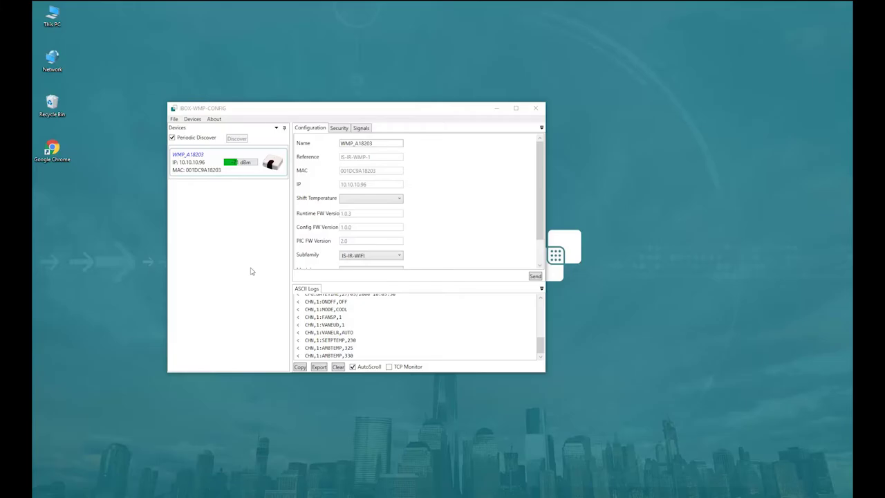
Maximize the IBOX-WMP-CONFIG window and review the device's security, signals and configuration settings and its ASCII log
click(516, 108)
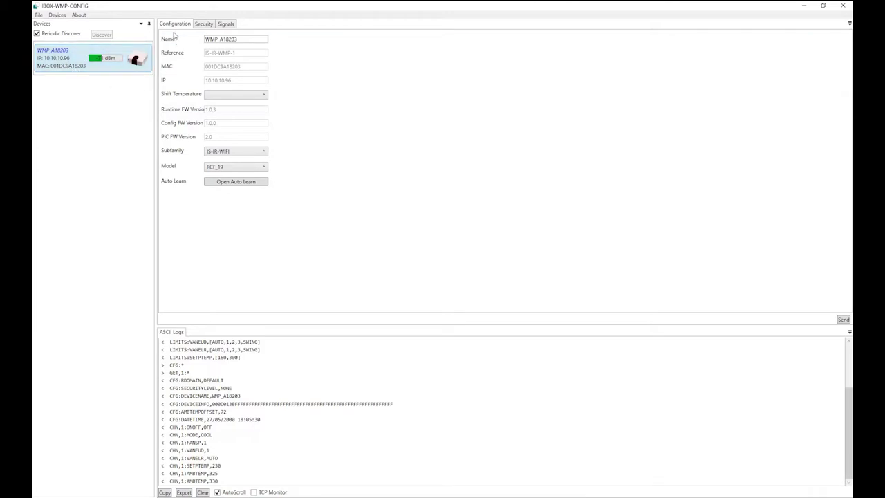
click(204, 25)
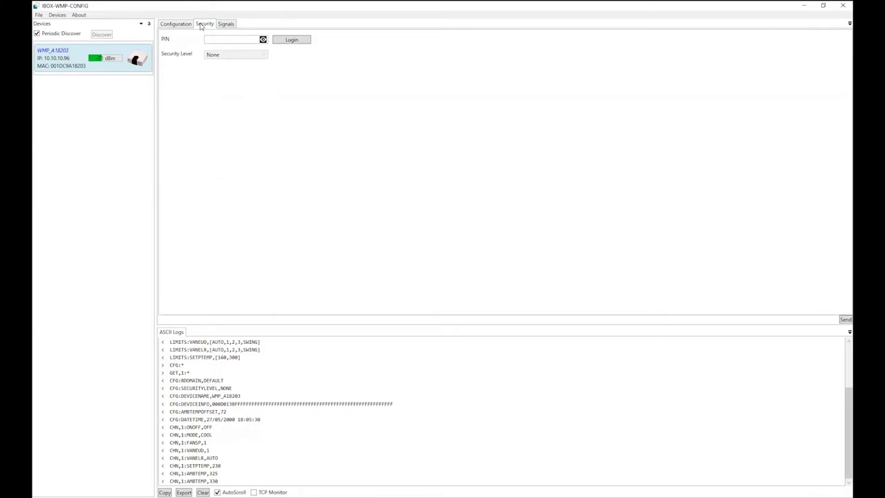
click(224, 26)
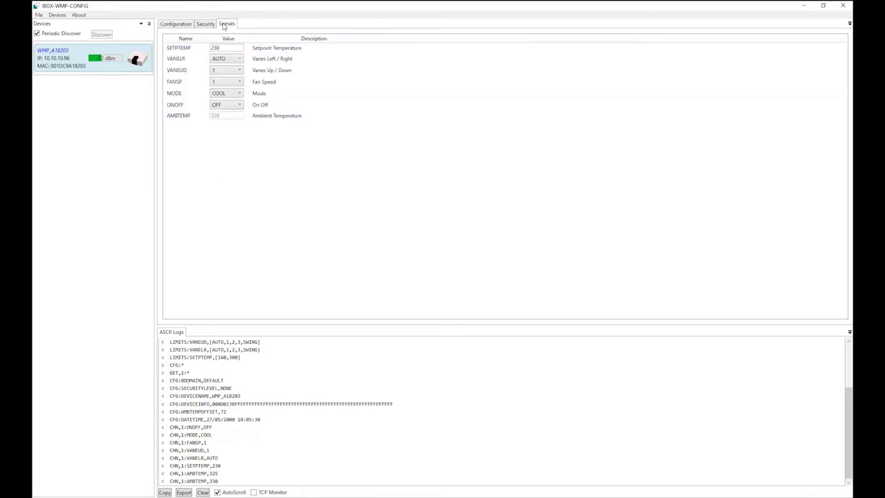
click(177, 25)
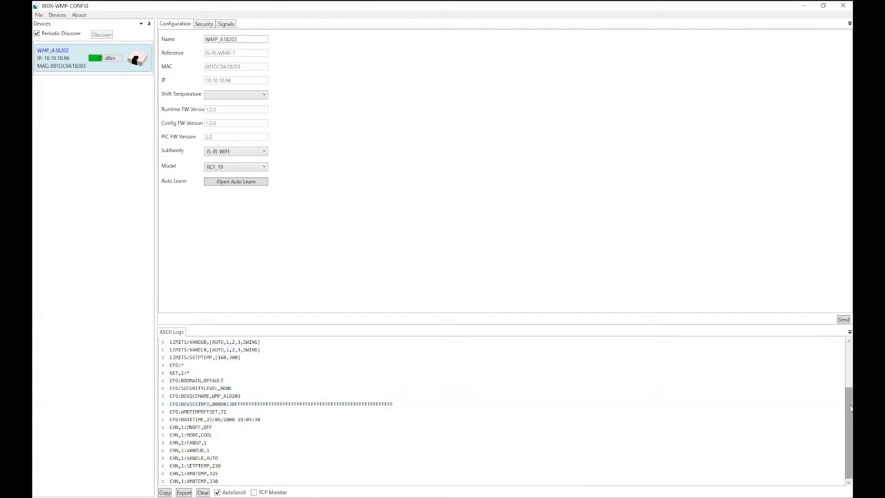
drag(851, 428, 851, 361)
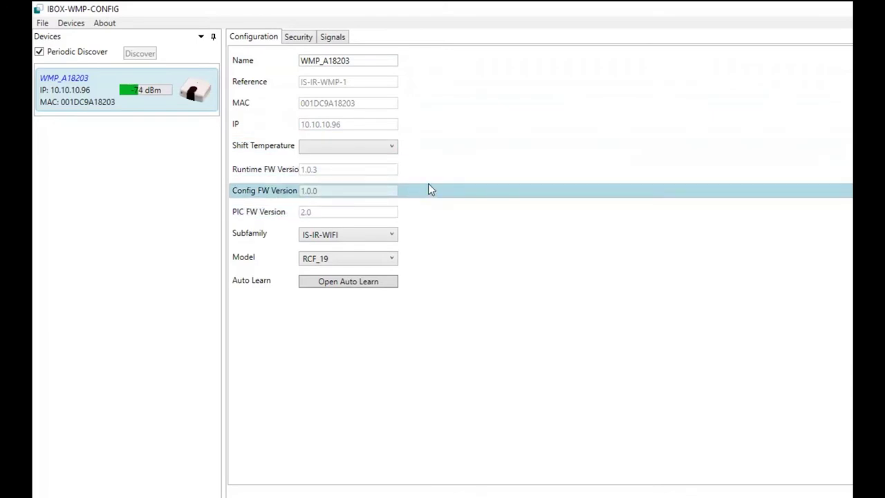
Examine the available Shift Temperature, Subfamily and Model options in the device configuration
click(392, 149)
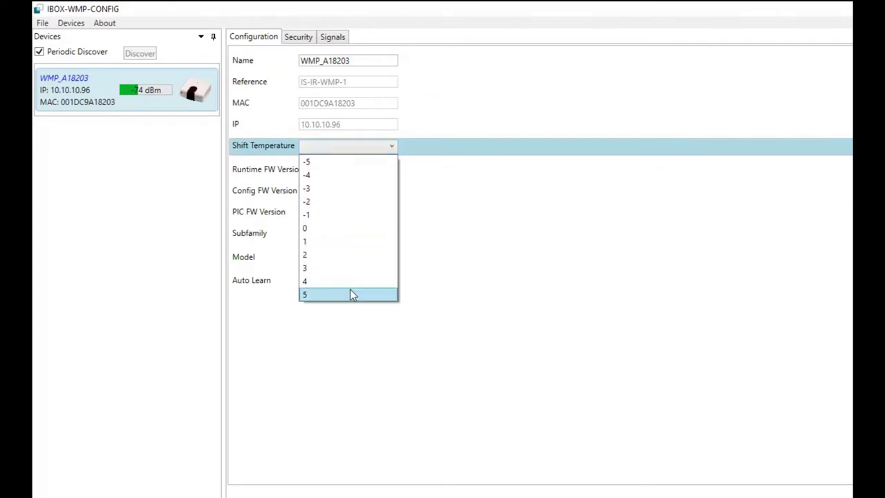
click(408, 152)
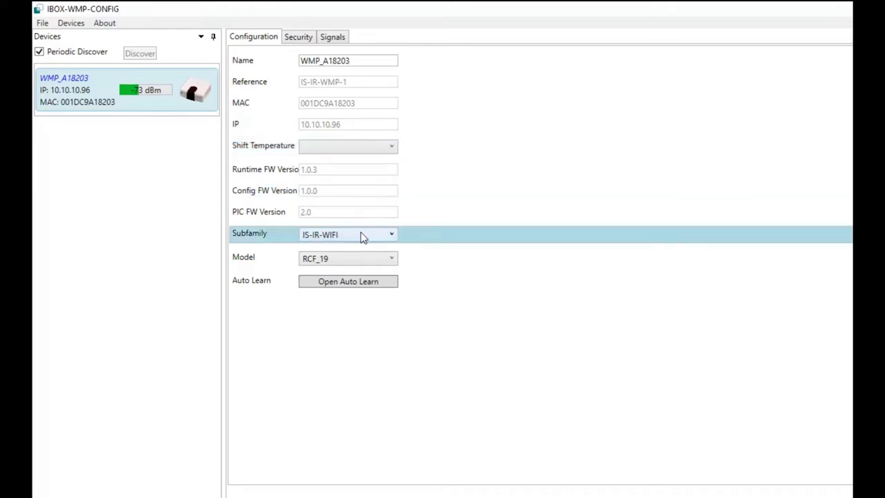
click(365, 236)
drag(408, 278, 374, 247)
click(324, 237)
click(253, 257)
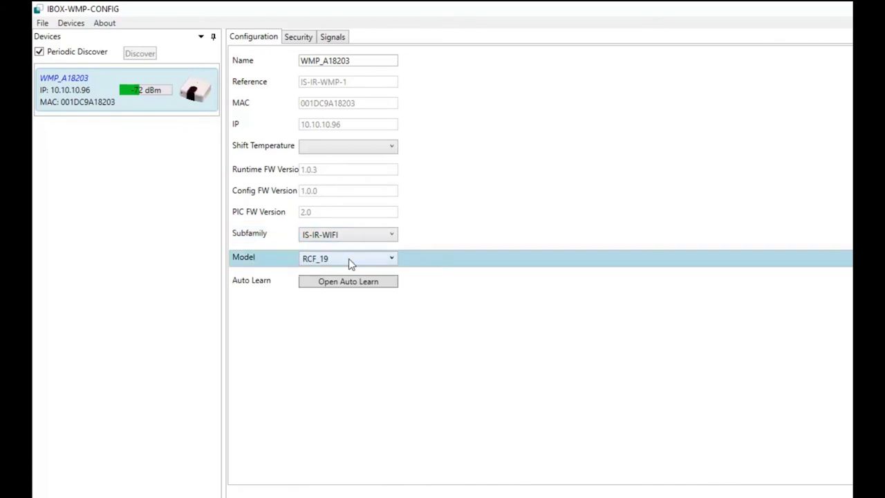
click(371, 261)
drag(391, 319, 408, 276)
click(408, 276)
click(411, 282)
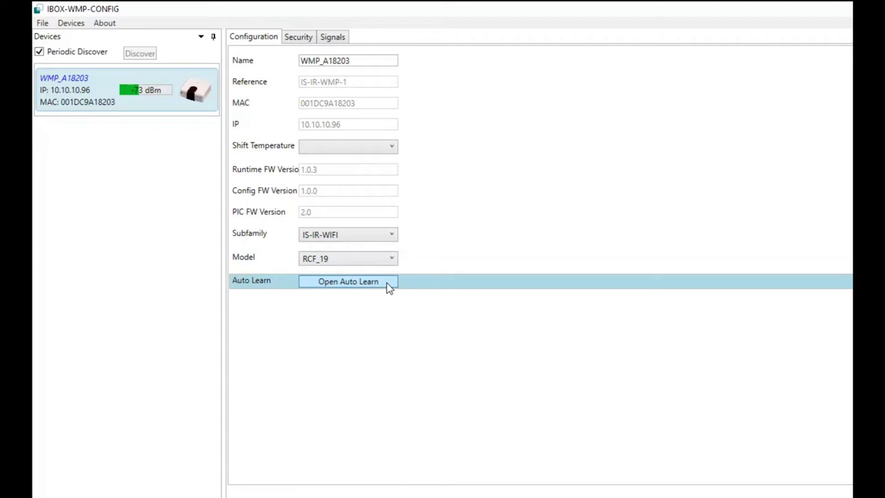
Run Auto Learn to capture the remote controller's IR pulse and send the accepted RCF19 to the device
click(388, 285)
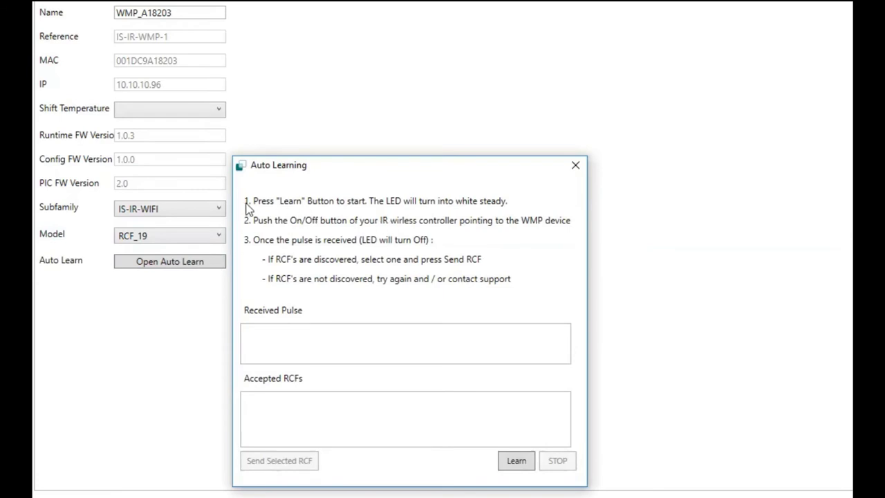
click(514, 461)
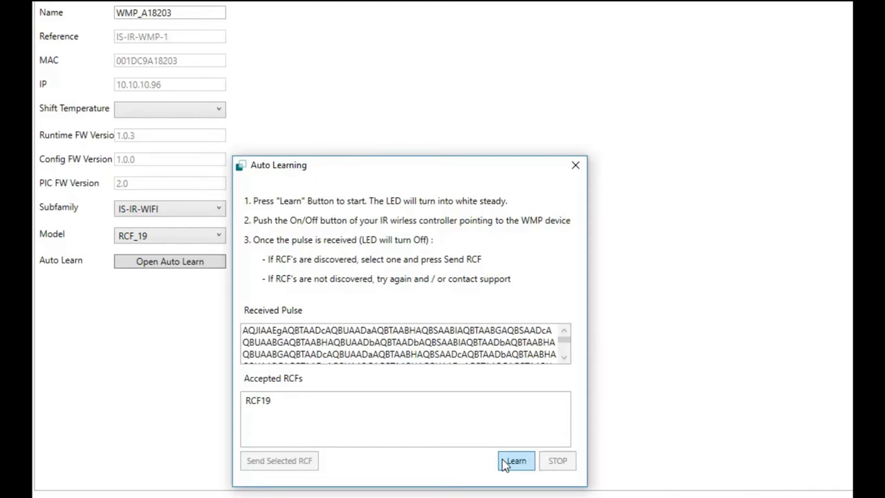
click(302, 408)
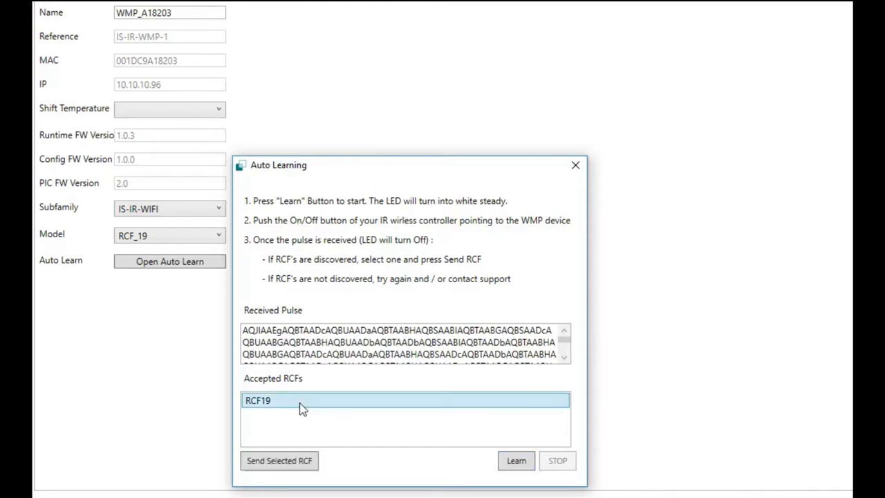
click(296, 464)
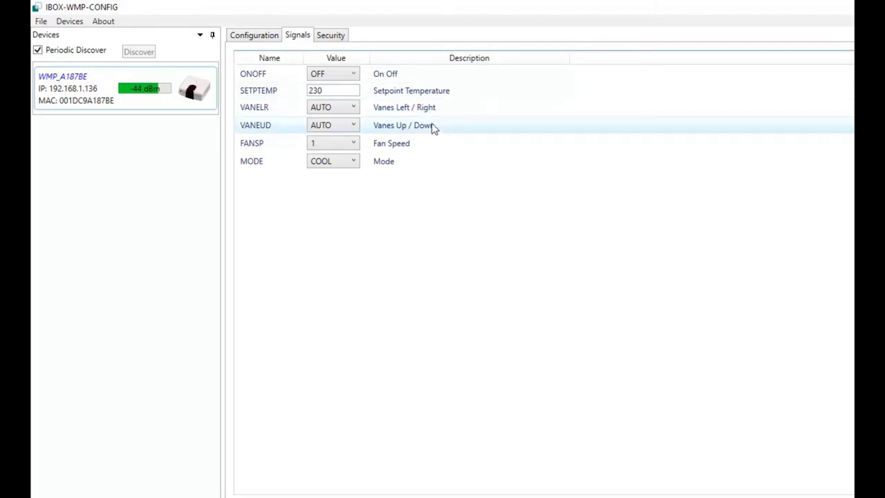
Set the ONOFF signal to ON and the left/right vanes signal VANELR to 2
click(236, 48)
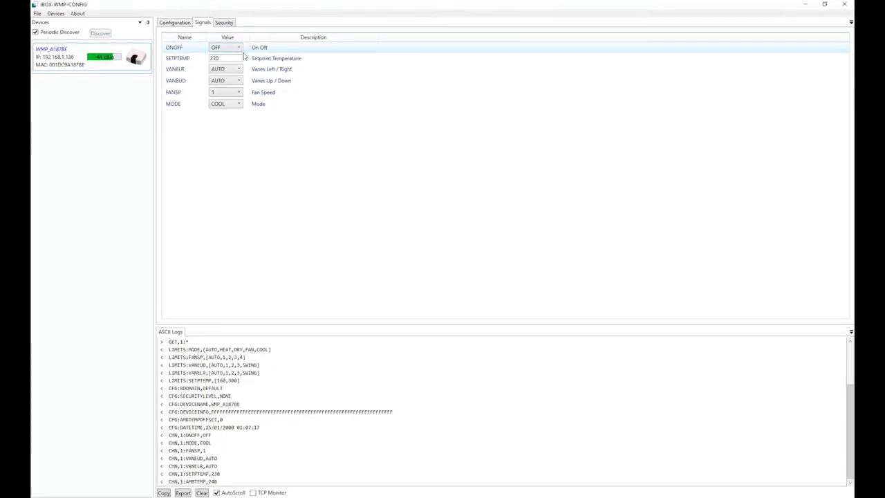
click(230, 68)
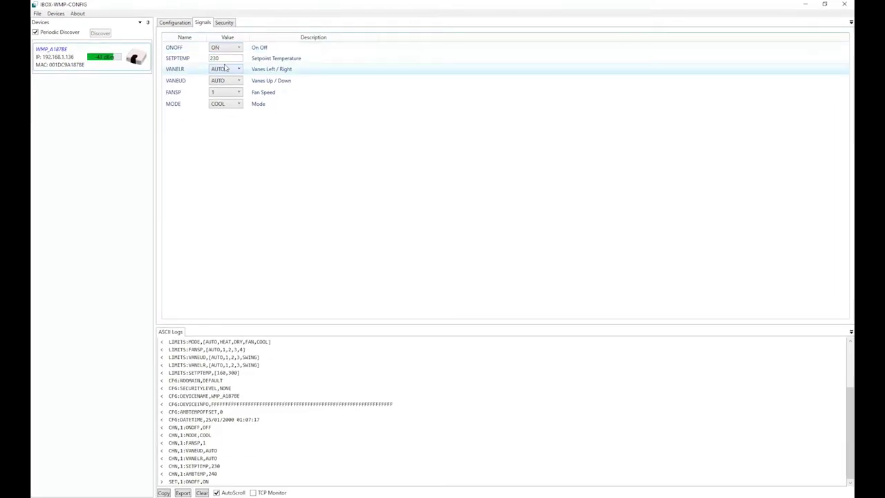
click(230, 69)
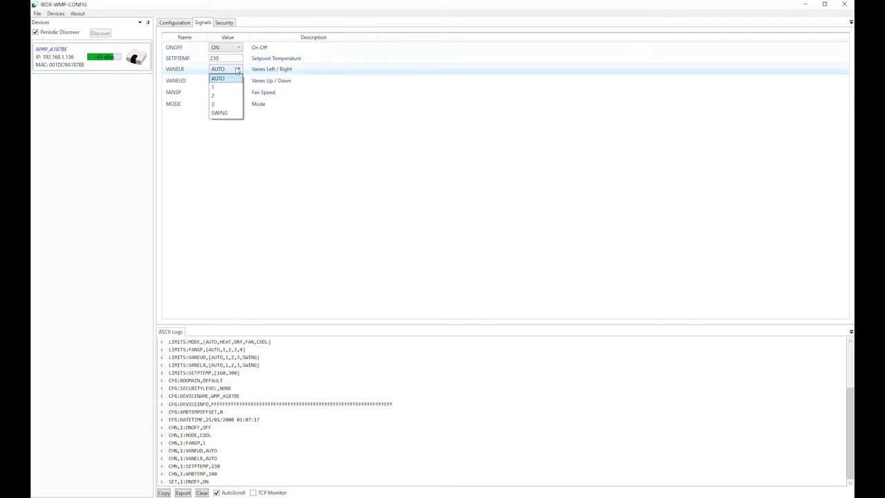
click(228, 97)
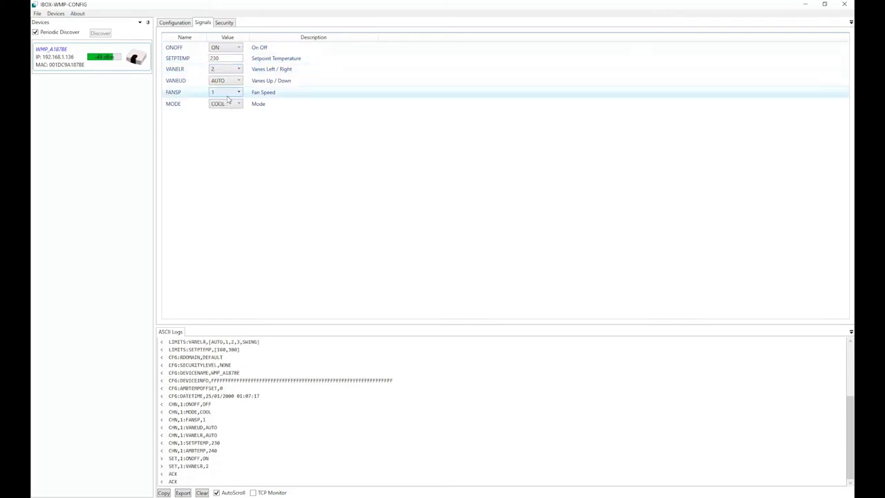
Set the up/down vanes signal VANEUD to SWING and the MODE signal to HEAT
click(233, 83)
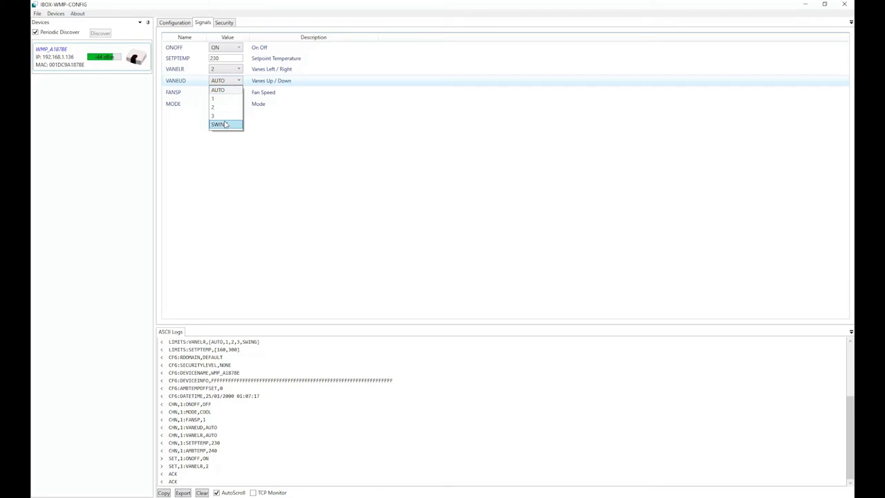
click(225, 125)
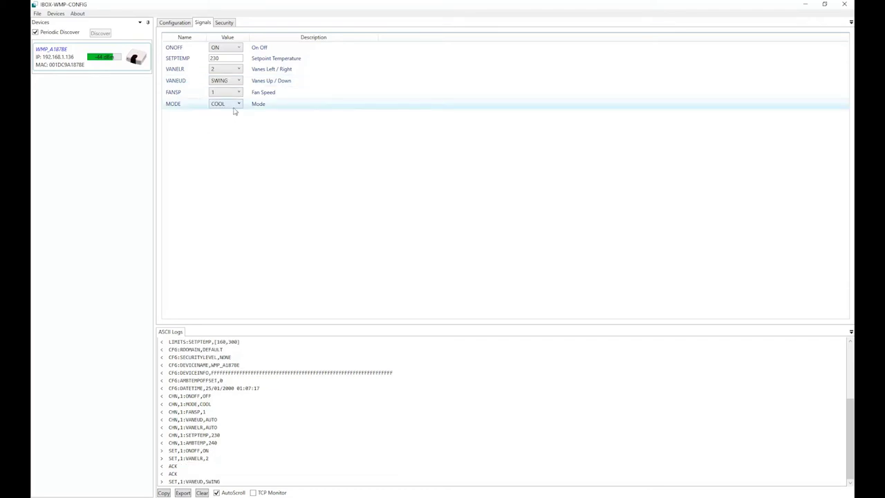
click(234, 105)
click(231, 122)
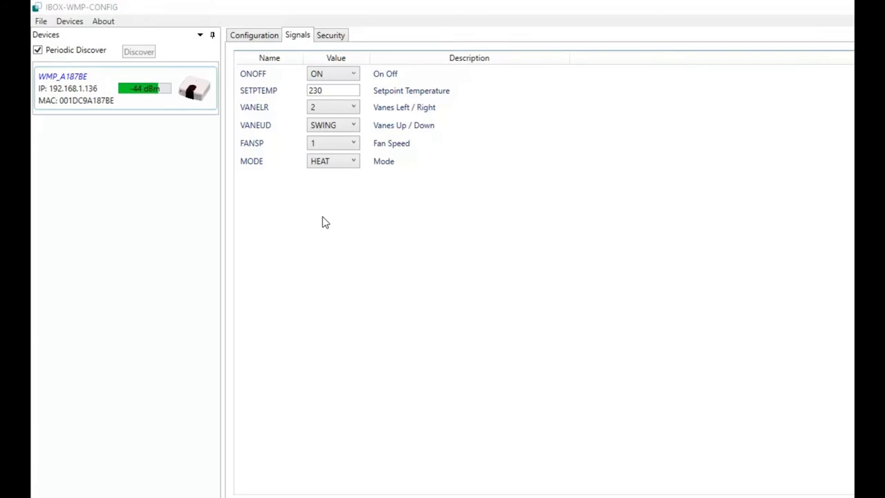
Enter the device PIN in the security settings and log in
click(330, 38)
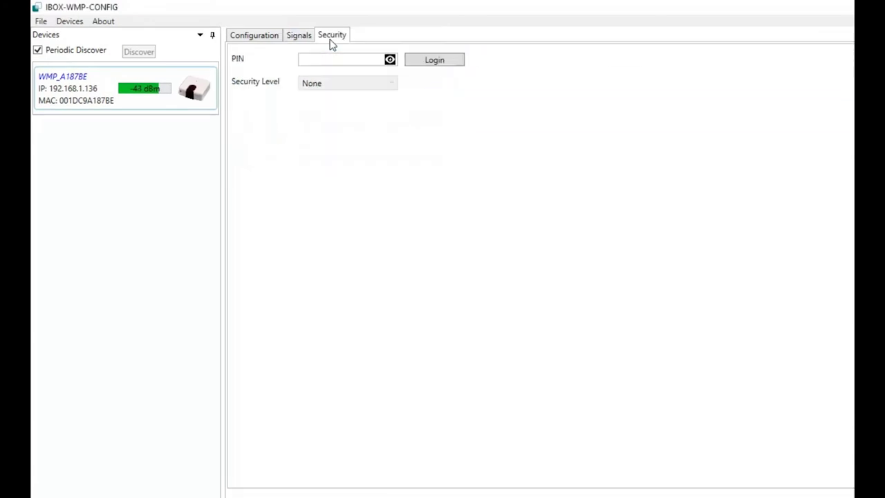
click(330, 58)
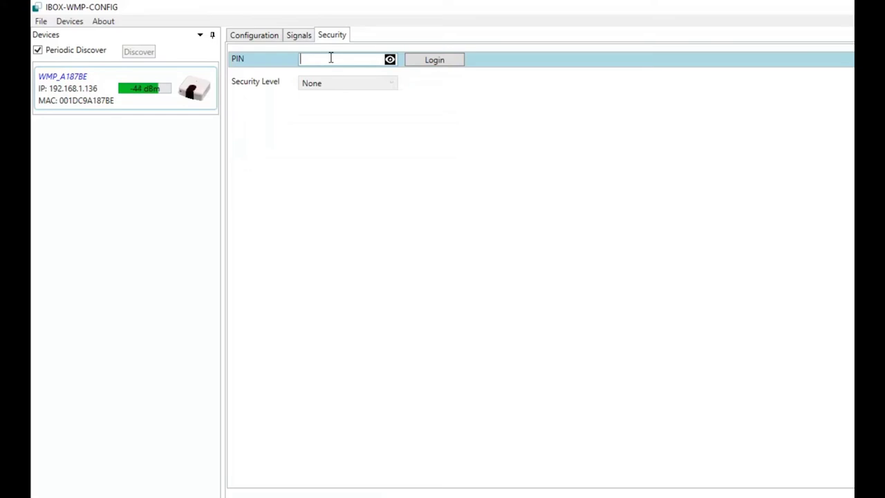
text(•••••••••)
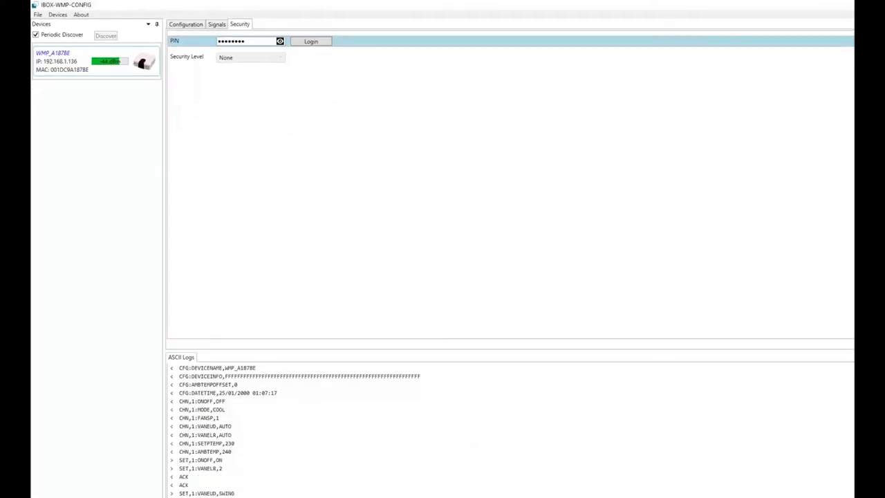
click(312, 44)
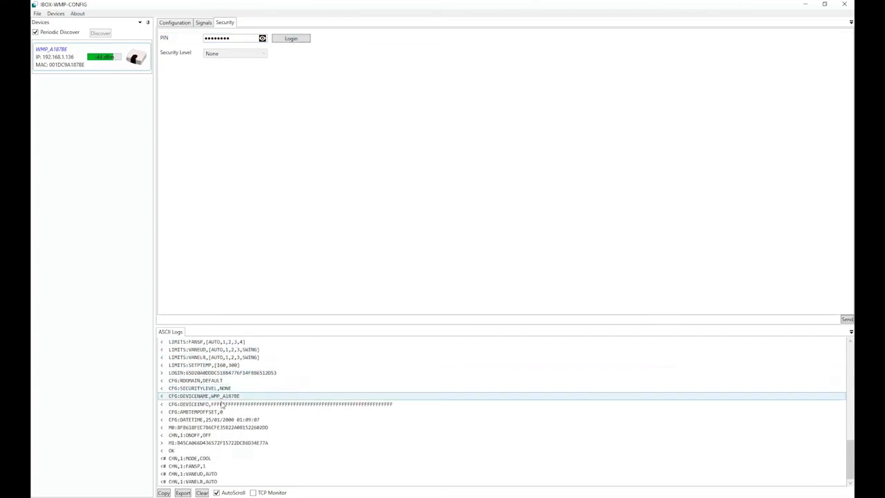
Examine the login request and the device's reply in the ASCII log
click(197, 435)
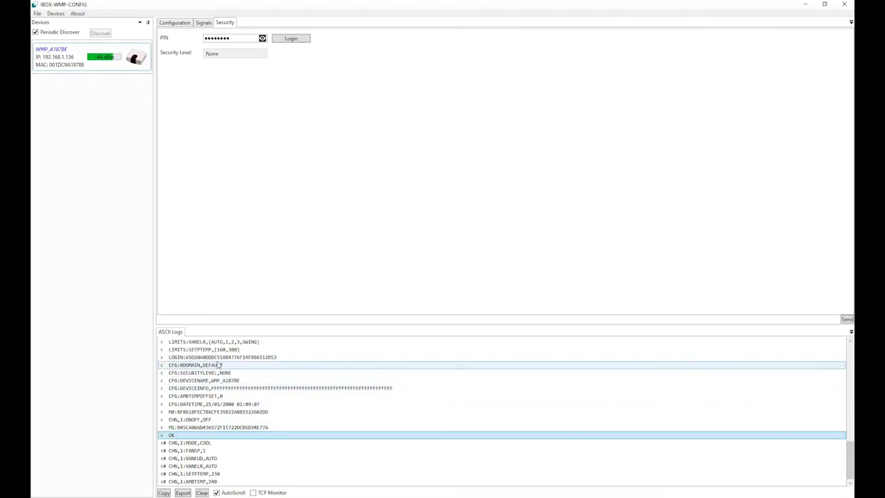
click(220, 357)
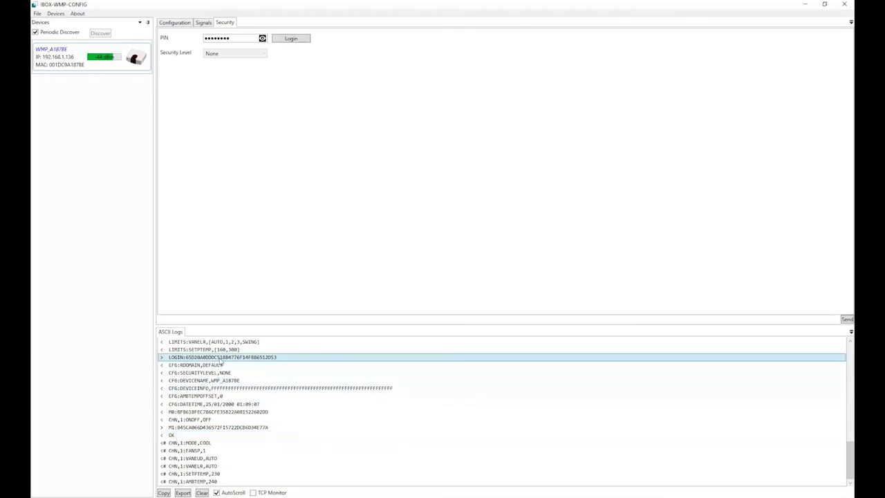
click(211, 435)
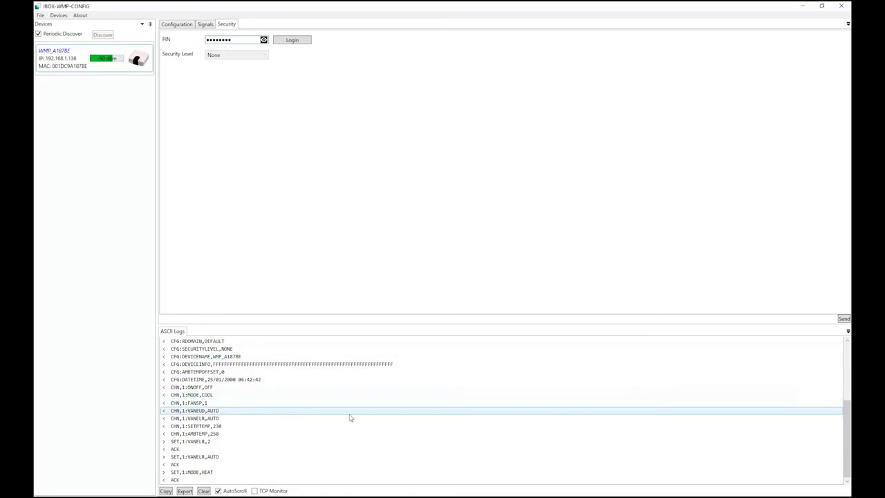
mouse_move(847, 429)
mouse_down()
mouse_move(845, 358)
mouse_move(846, 432)
mouse_up()
Set the left/right vanes signal VANELR to 2 and switch the ONOFF signal to ON
click(205, 24)
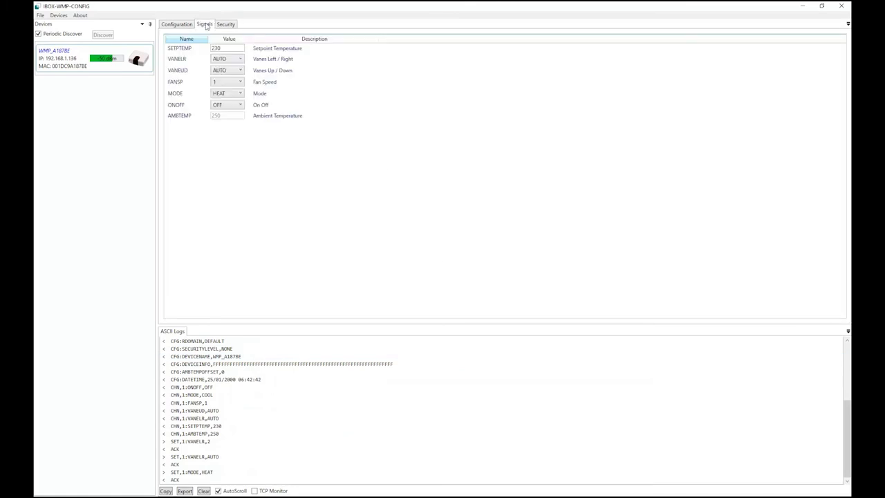
click(228, 59)
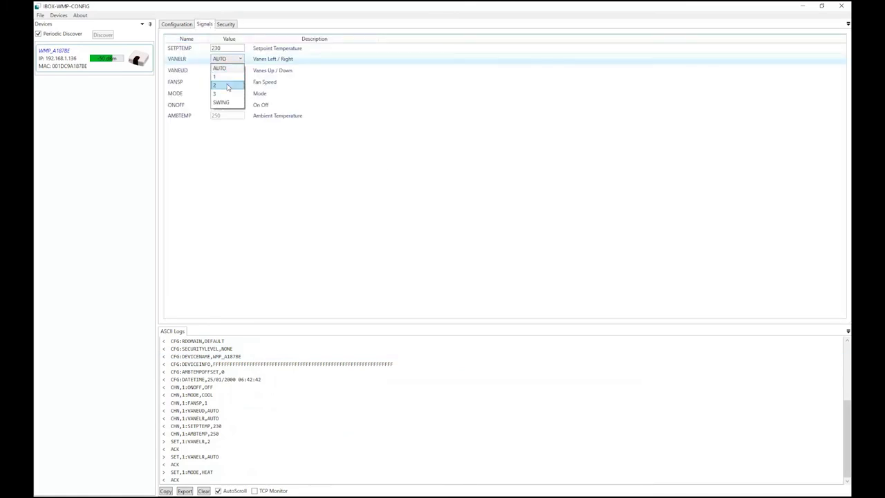
click(227, 85)
click(228, 104)
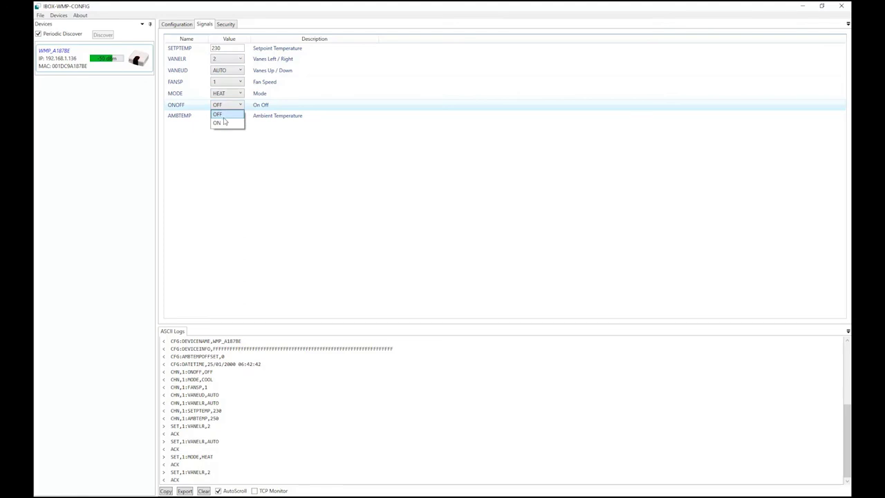
click(223, 122)
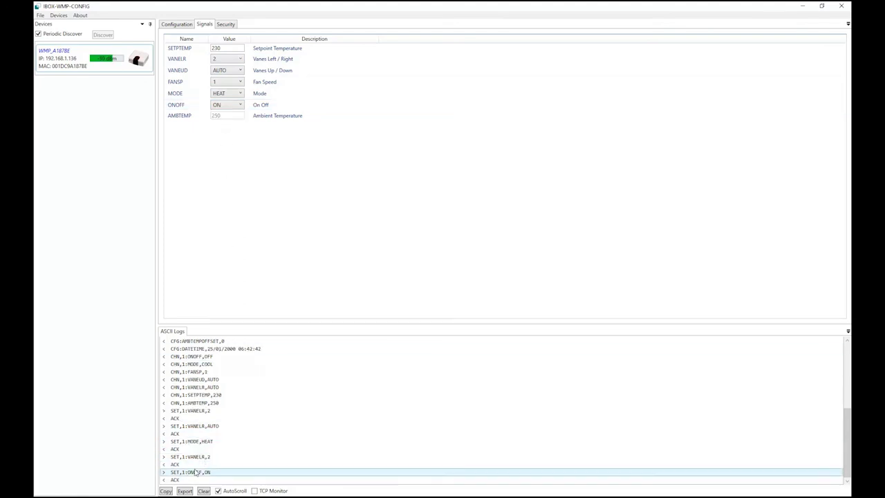
Copy the ASCII log and export it to the Desktop as a LOG file named Log
click(166, 491)
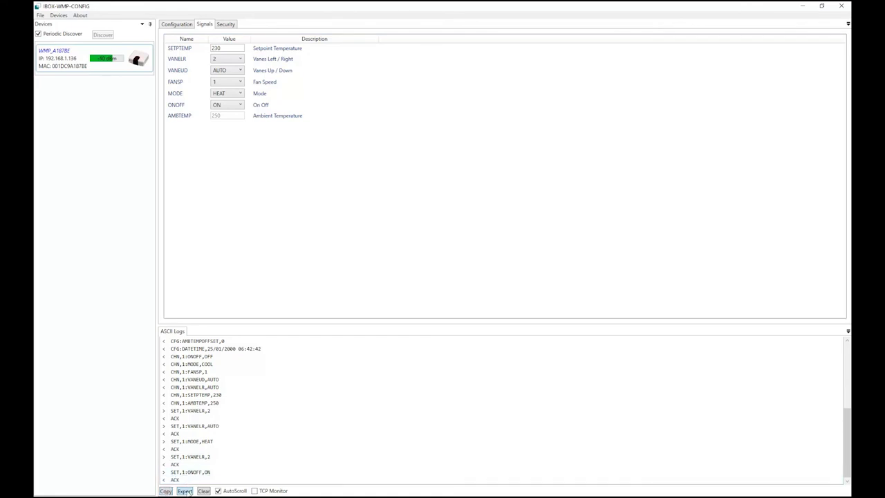
click(185, 491)
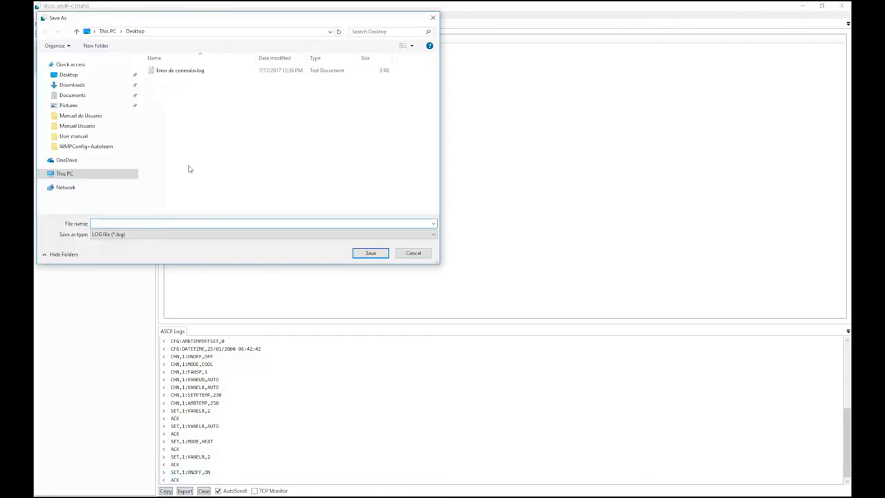
click(64, 74)
click(177, 224)
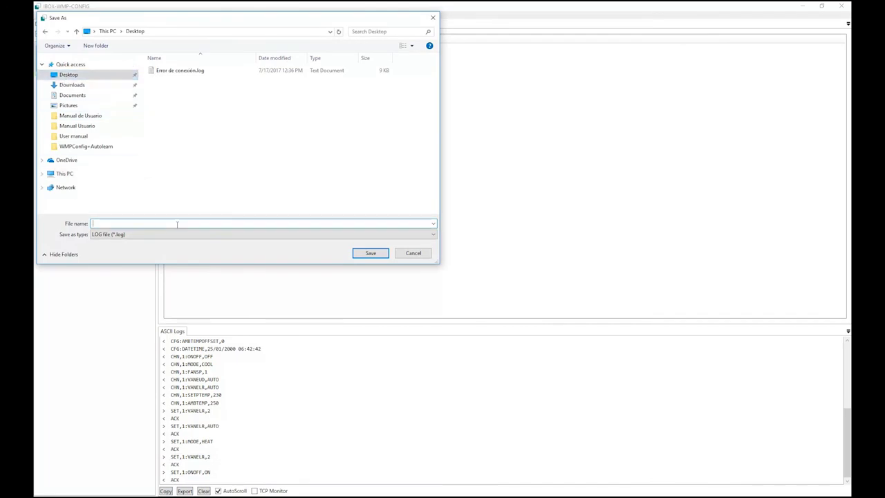
text(Log)
click(363, 253)
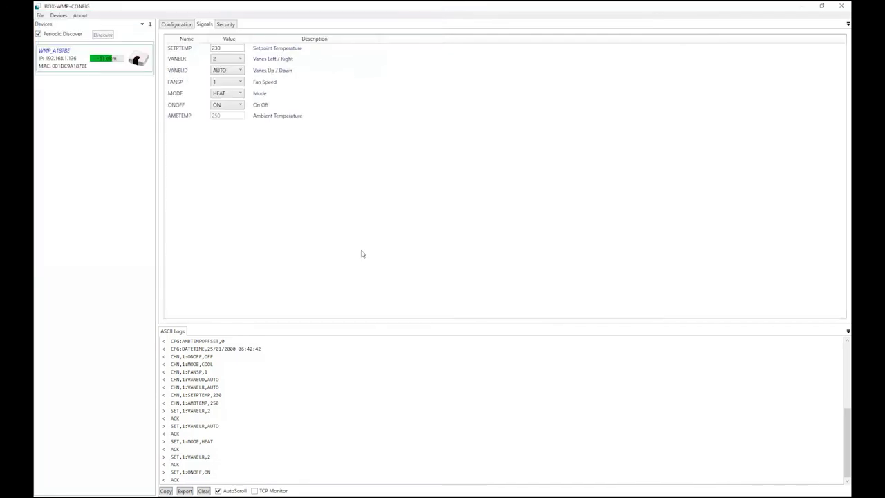
Clear the ASCII log and enable TCP Monitor to inspect the PING requests and the device's PONG replies
click(204, 491)
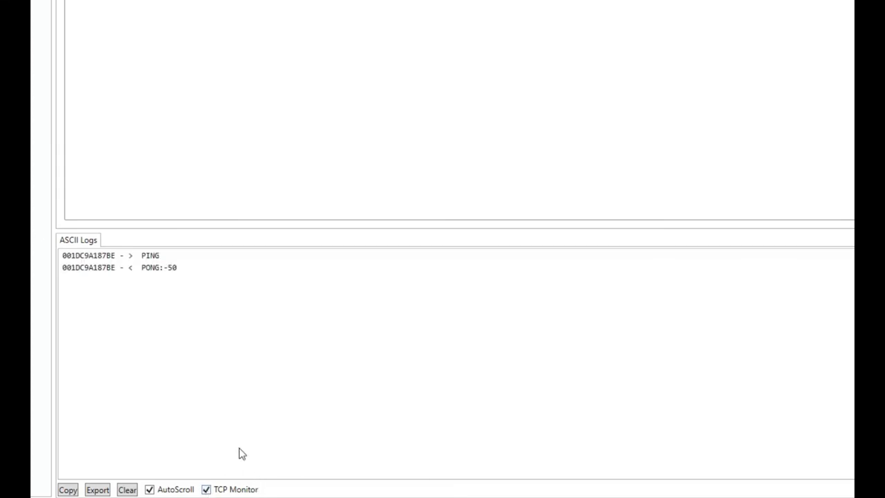
click(181, 256)
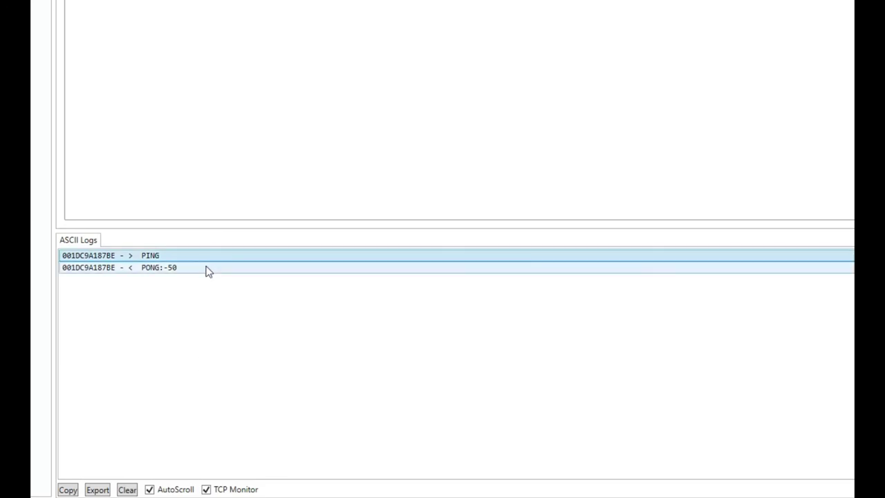
click(206, 268)
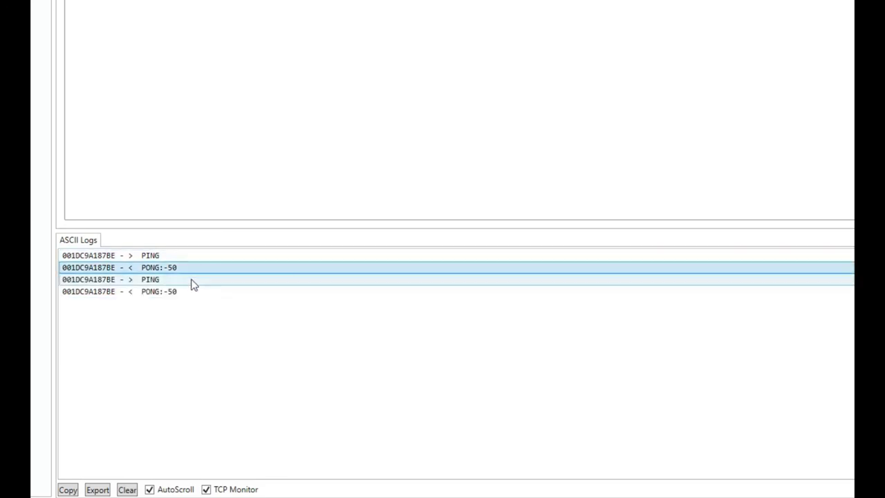